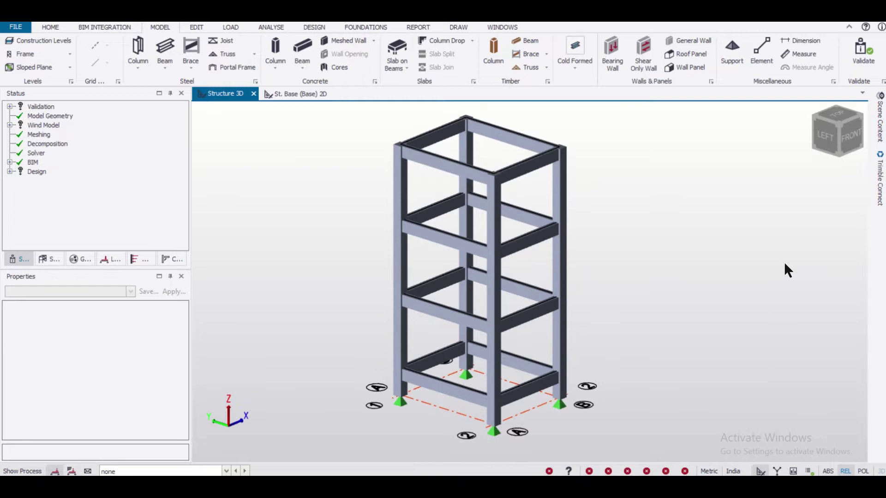
- Switch from the apartment plan PDF to Tekla Structural Designer and inspect the concrete frame model from several sides
middle_drag(781, 265, 800, 265)
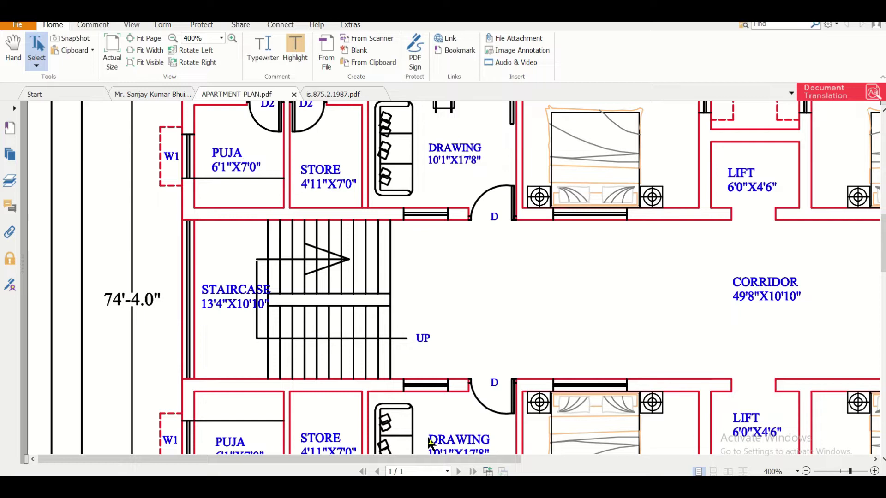
mouse_move(459, 489)
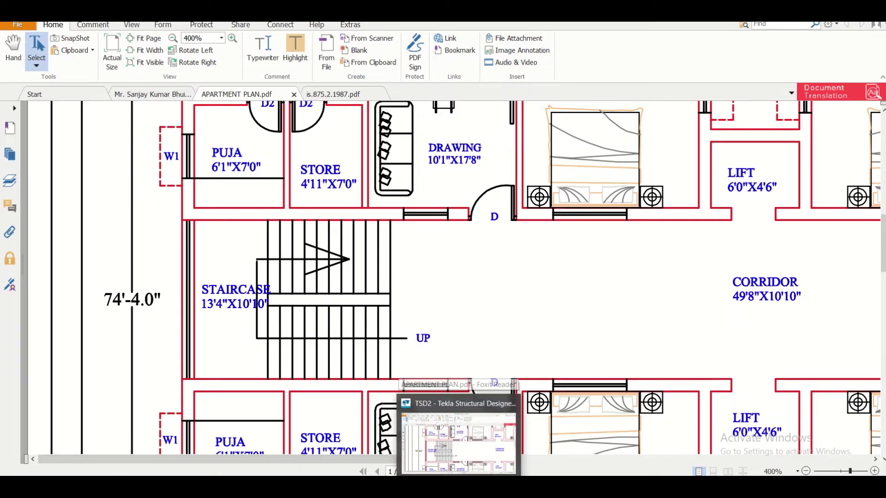
click(610, 398)
middle_drag(682, 368, 657, 373)
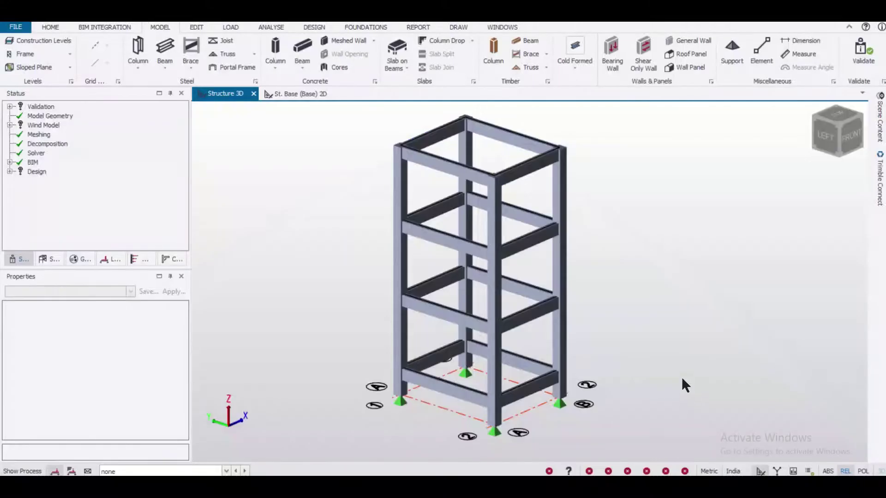
mouse_move(682, 376)
middle_down()
mouse_move(571, 387)
mouse_move(711, 372)
mouse_move(676, 375)
middle_up()
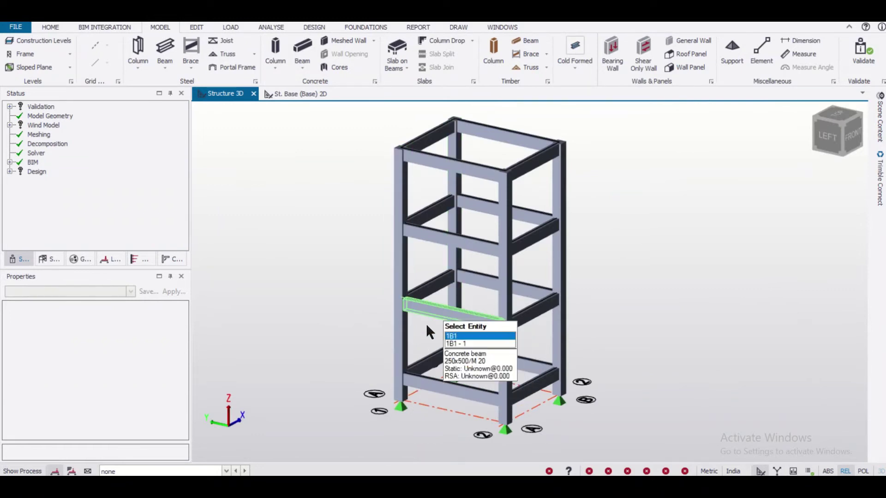
middle_drag(382, 418, 715, 419)
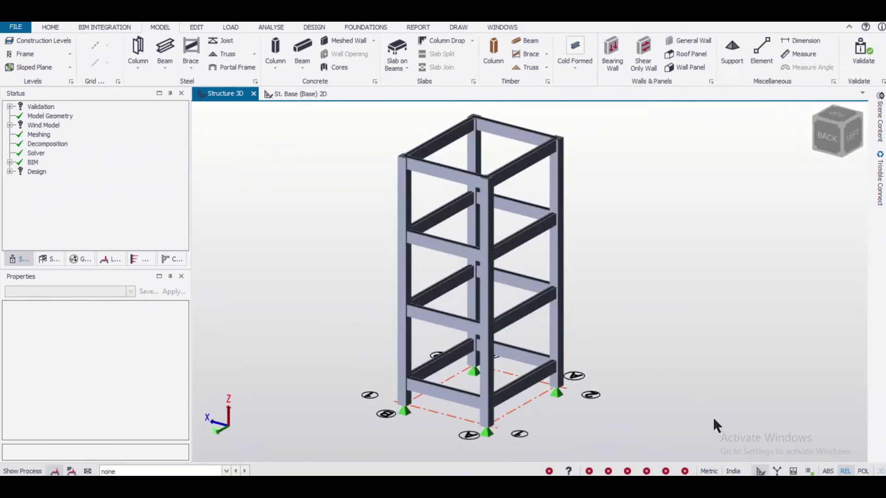
- Create a frame view on grid line 1 of the concrete structure
click(32, 53)
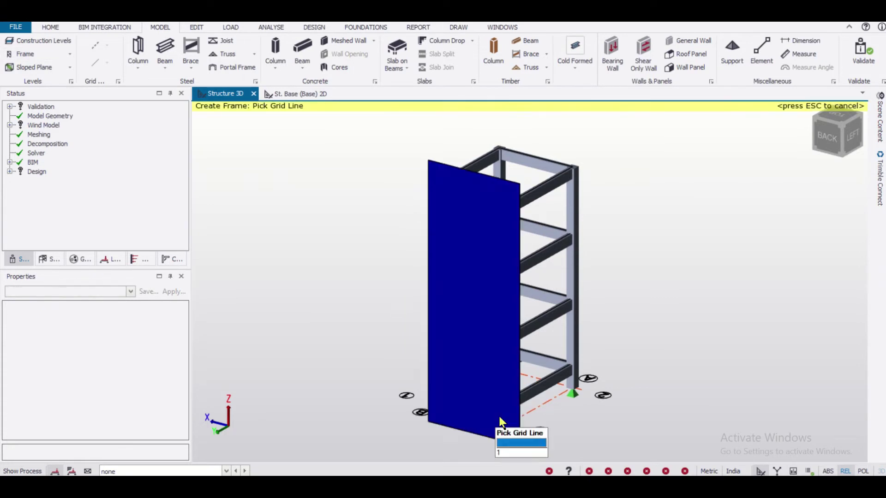
click(461, 409)
middle_drag(460, 407, 346, 398)
- Open the 2D view of frame FRM 1 from the structure's frames
click(47, 256)
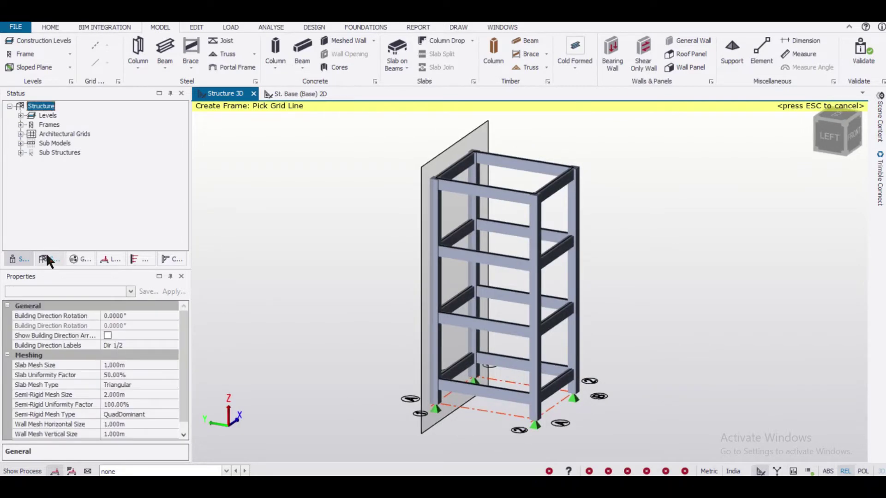
click(21, 116)
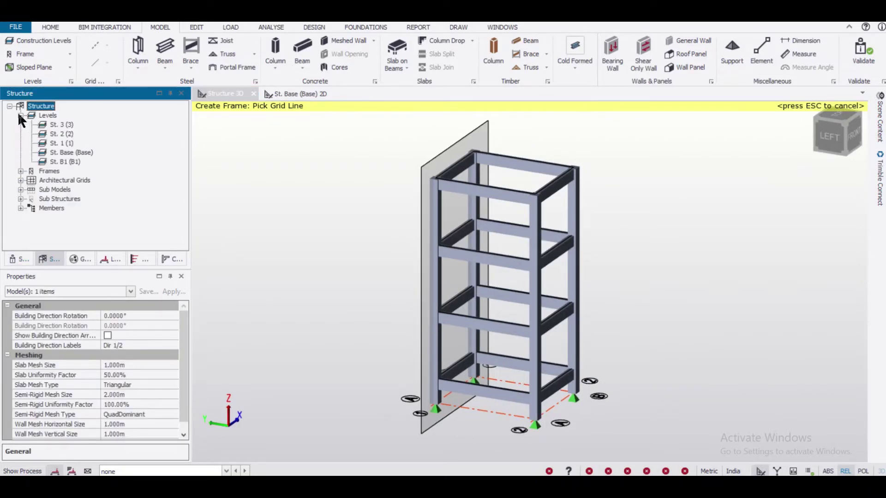
click(20, 171)
double_click(58, 182)
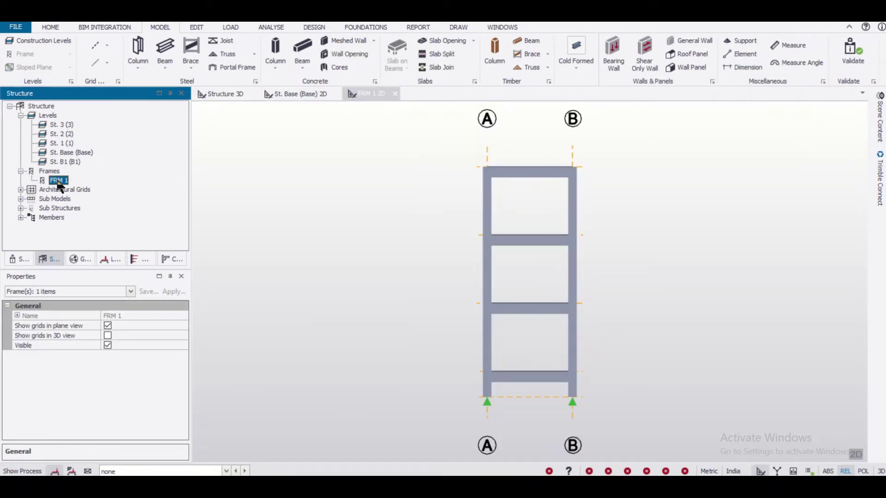
- Add cast-in-place concrete beams between columns A and B at mid-height of each of the three storeys in FRM 1
scroll(623, 332, up, 1)
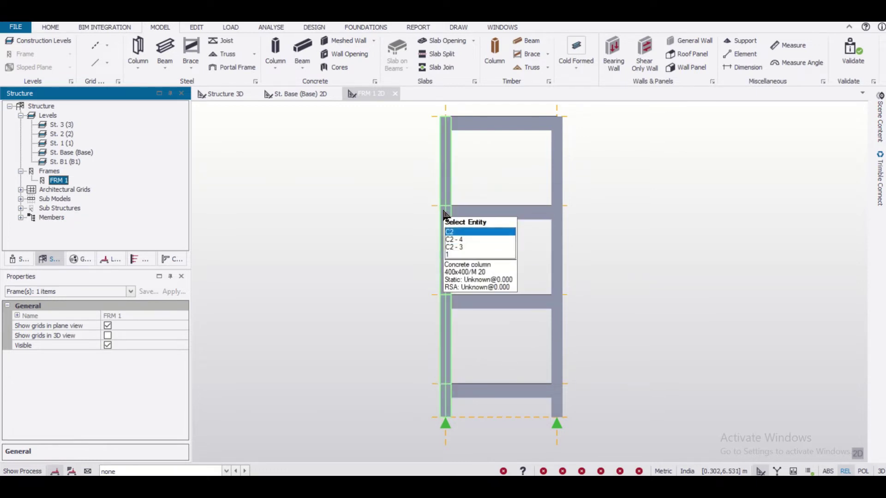
click(303, 51)
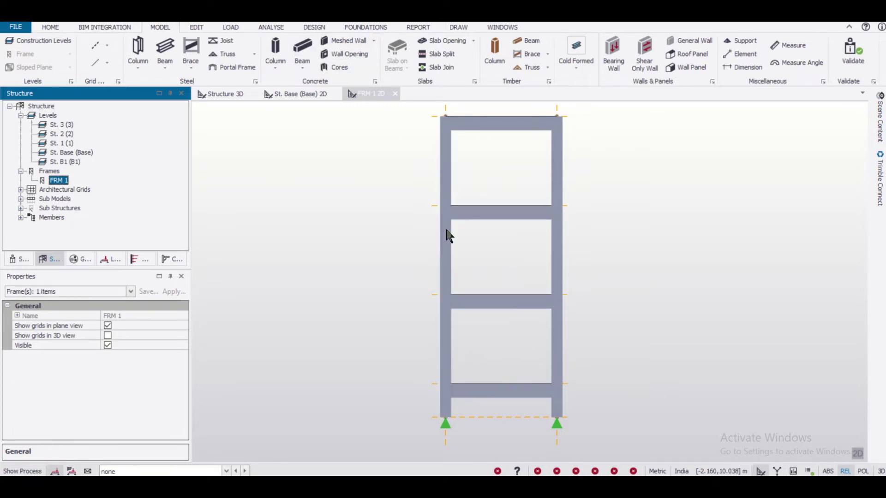
click(446, 340)
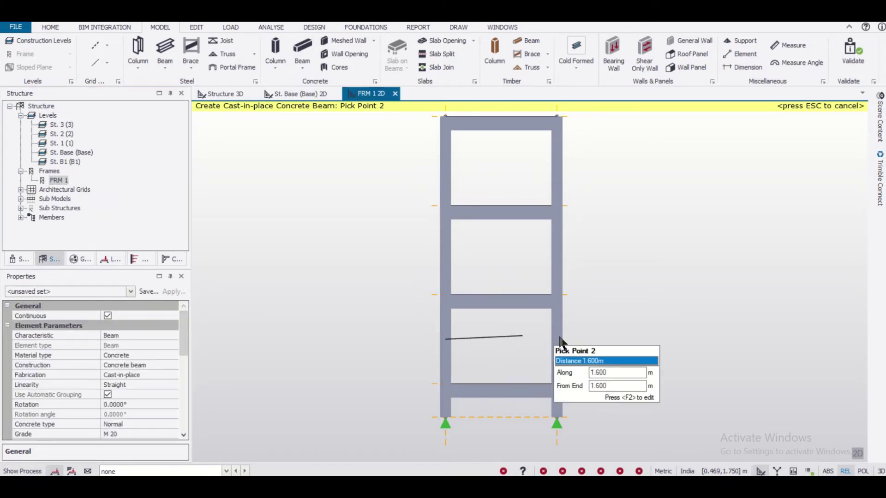
click(557, 340)
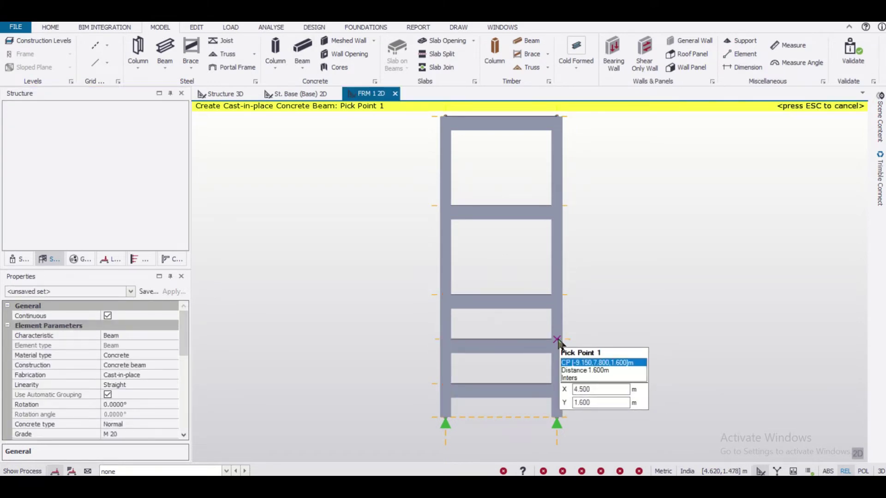
click(446, 251)
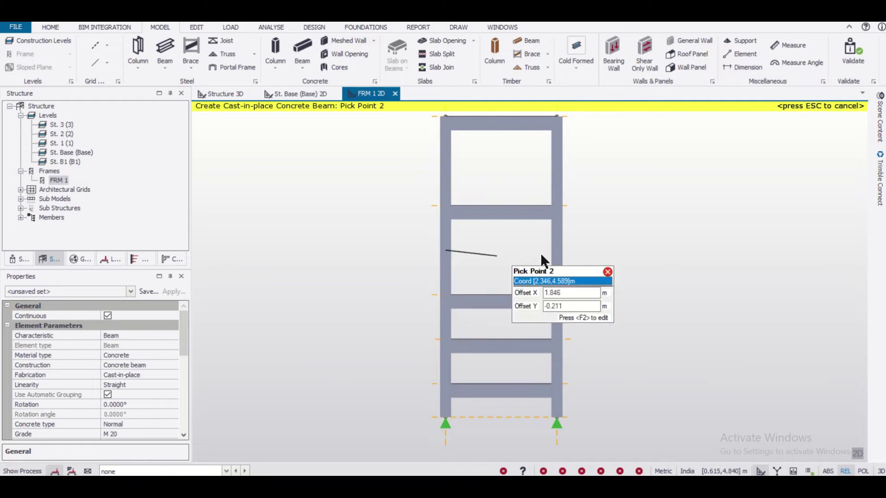
click(557, 252)
click(446, 161)
click(557, 160)
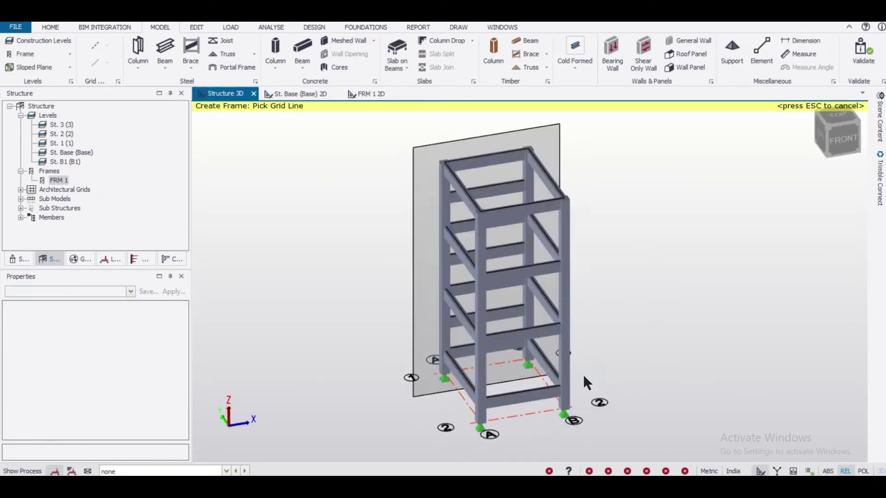
- Model the first stair flight as a half-bay flat slab on side A, from the base beam on grid 2 to the mid-storey beam on grid 1
middle_drag(584, 375, 376, 370)
key(Escape)
click(399, 66)
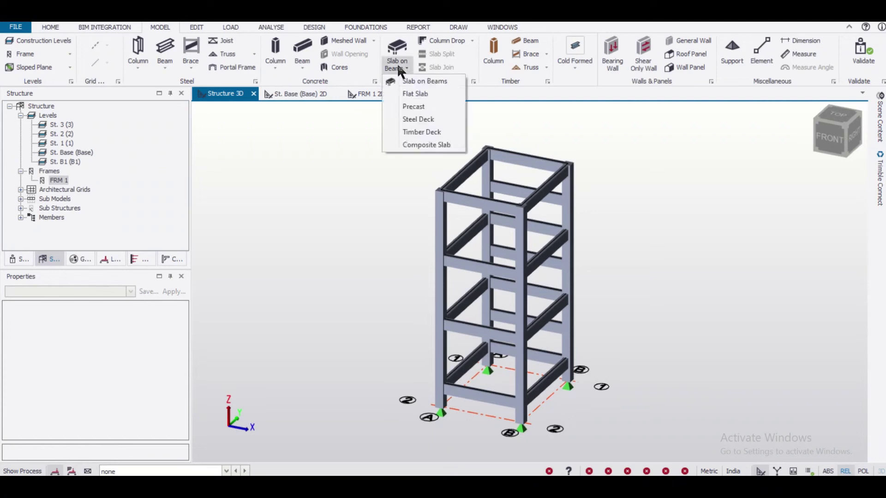
click(409, 94)
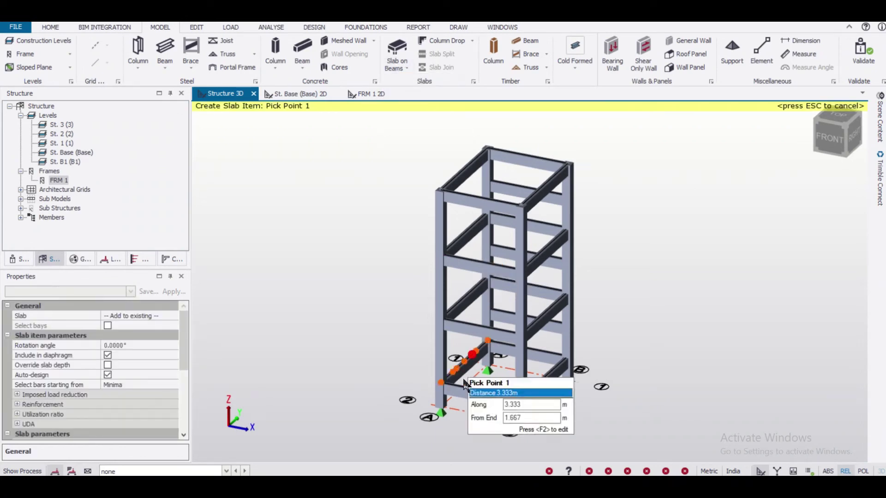
scroll(476, 353, up, 5)
mouse_move(513, 362)
middle_down()
mouse_move(547, 355)
mouse_move(541, 347)
mouse_move(516, 362)
middle_up()
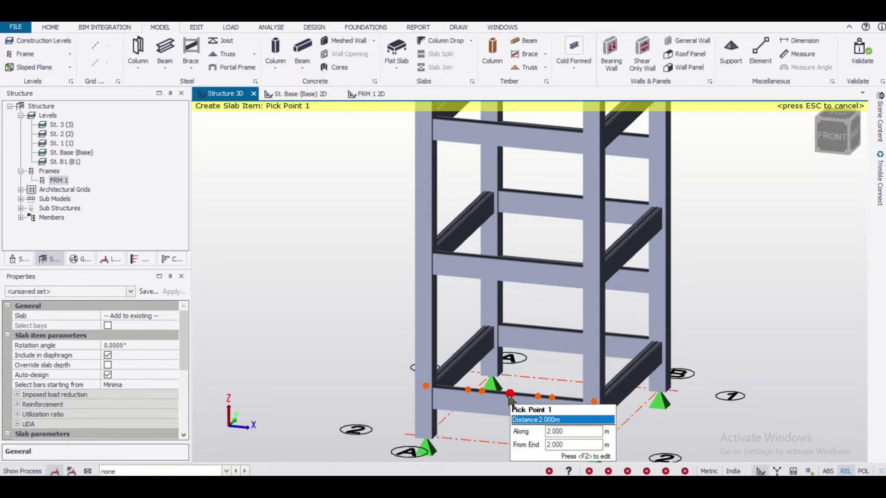
click(510, 395)
scroll(538, 337, down, 1)
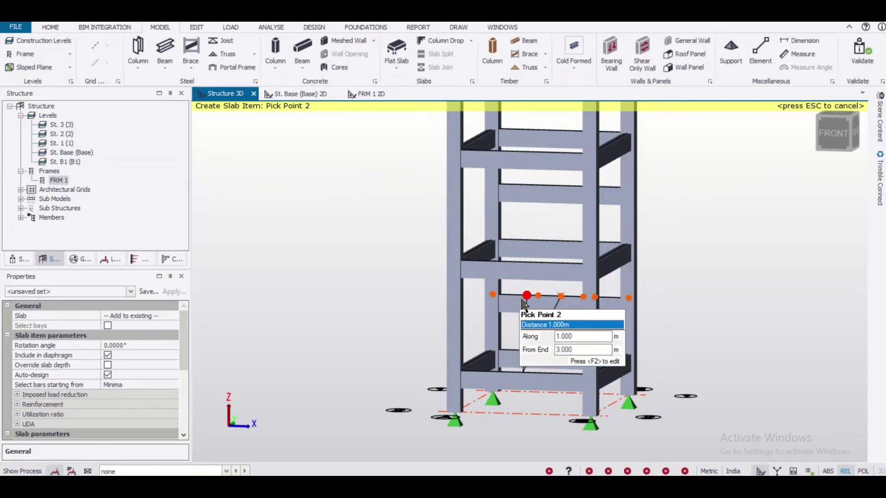
click(559, 300)
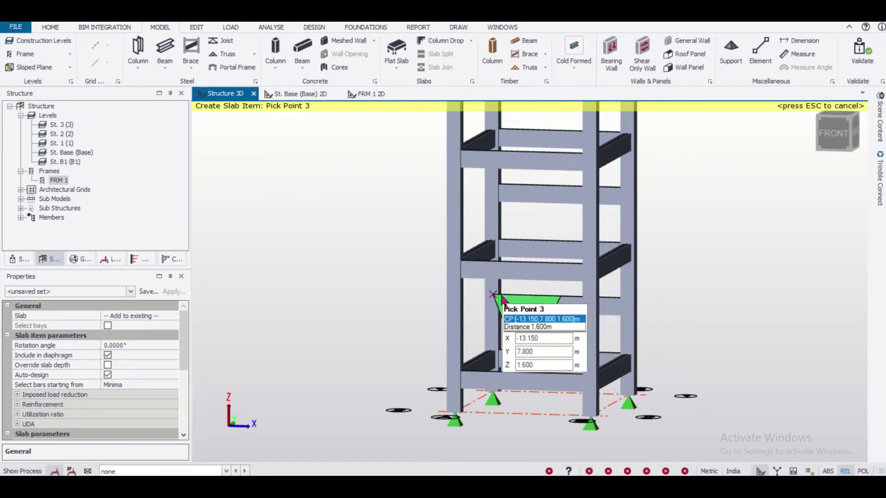
click(499, 298)
click(456, 371)
click(459, 386)
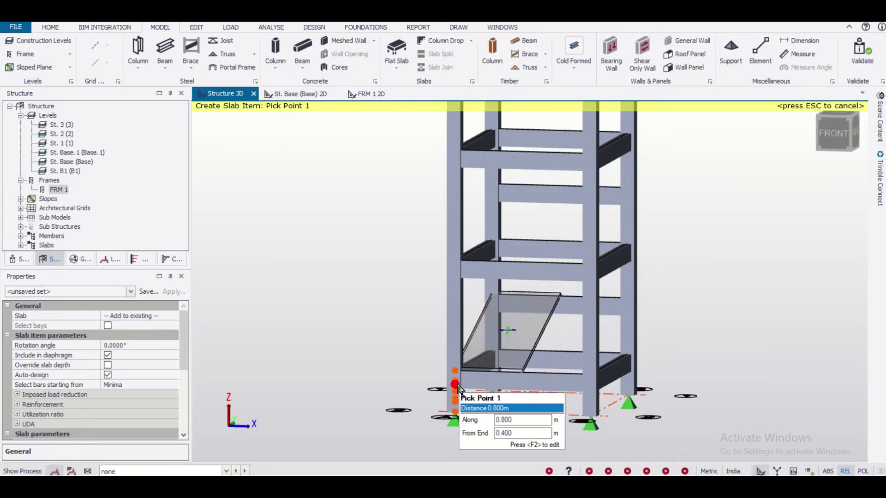
- Model the second flight as a half-bay flat slab on side B, from the mid-storey beam on grid 1 to the first-floor beam on grid 2
middle_drag(569, 367, 524, 341)
scroll(535, 332, up, 2)
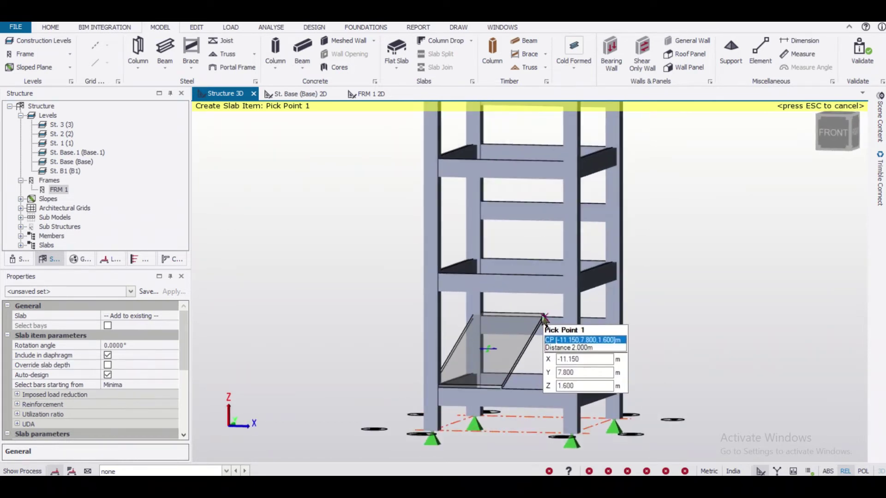
click(473, 303)
scroll(473, 302, down, 4)
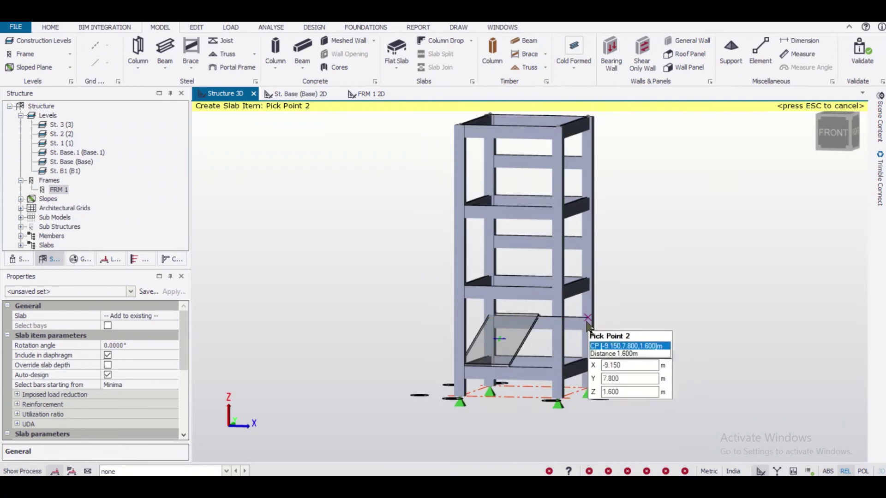
middle_drag(638, 328, 266, 367)
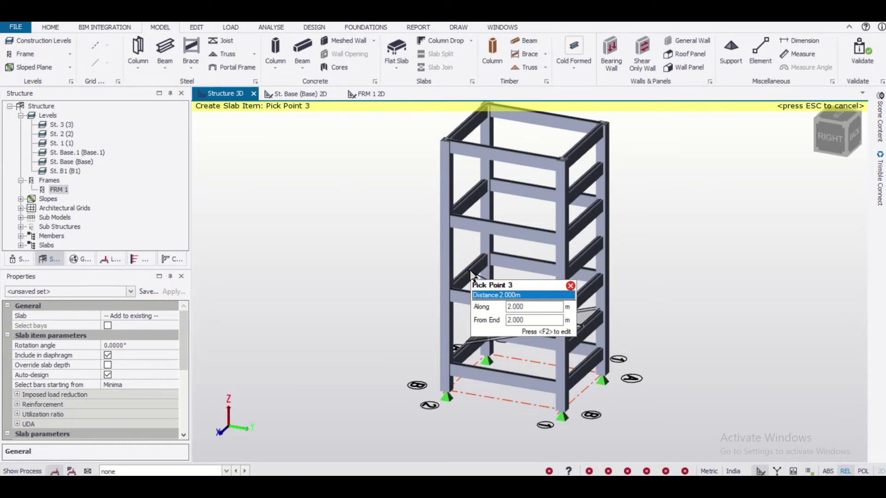
click(471, 276)
click(446, 292)
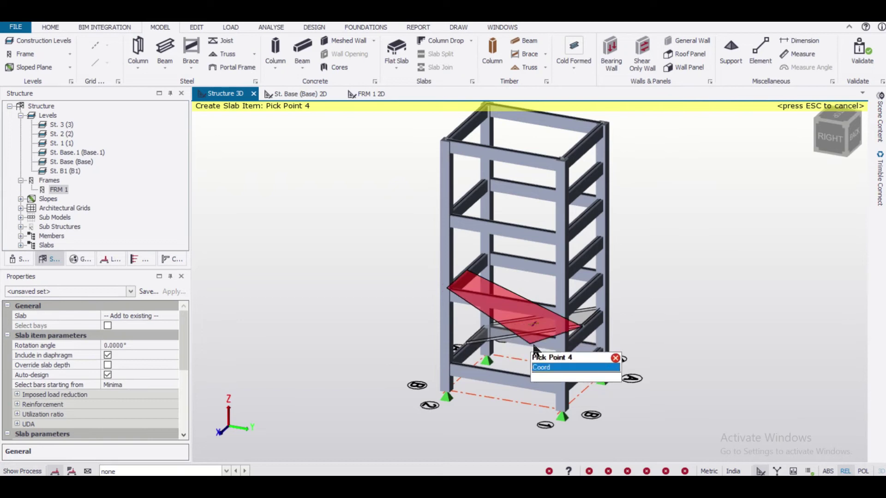
click(571, 347)
key(Escape)
- Make 4 Imposed the active loadcase
middle_drag(698, 317, 706, 311)
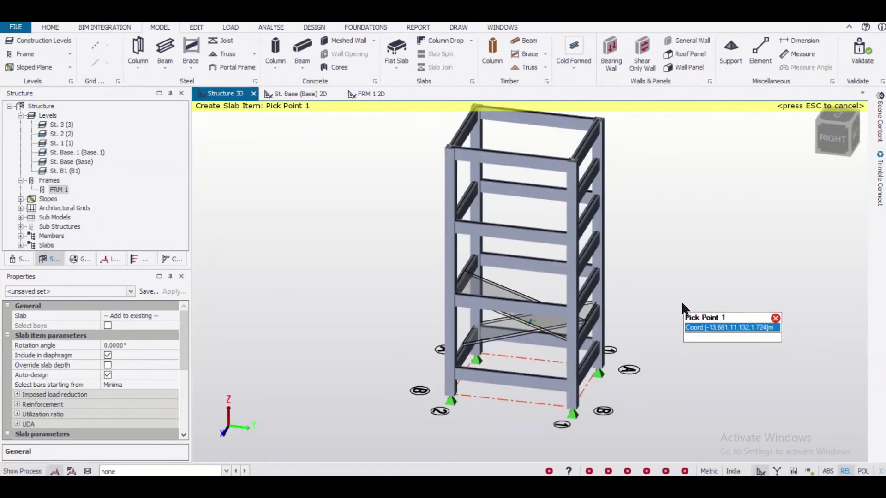
scroll(682, 301, up, 1)
scroll(637, 321, up, 2)
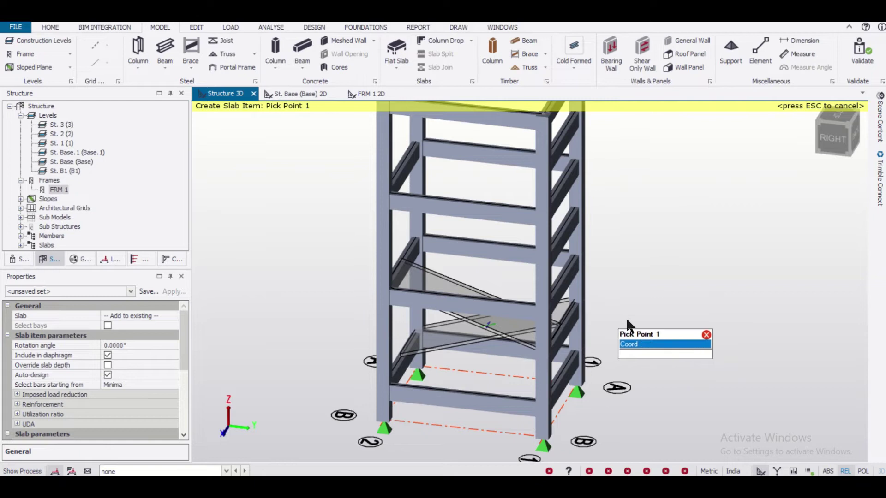
mouse_move(640, 315)
middle_down()
mouse_move(678, 307)
mouse_move(632, 312)
mouse_move(635, 302)
mouse_move(676, 310)
mouse_move(656, 312)
middle_up()
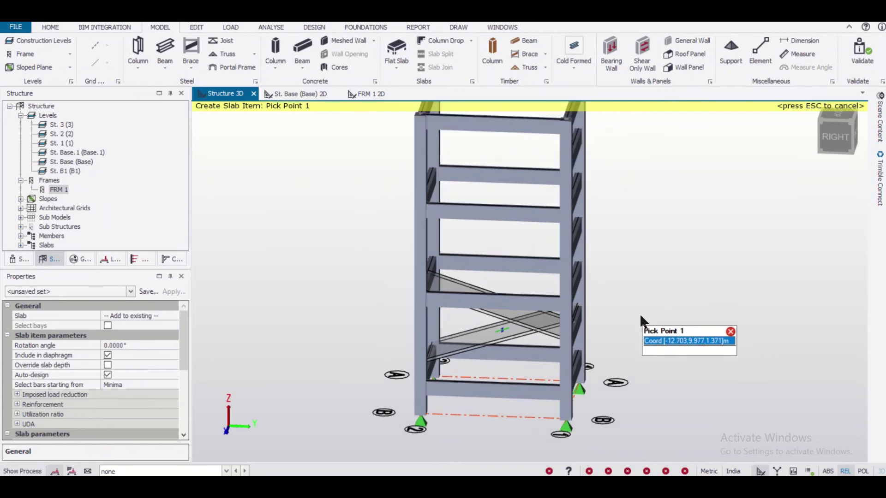
click(226, 471)
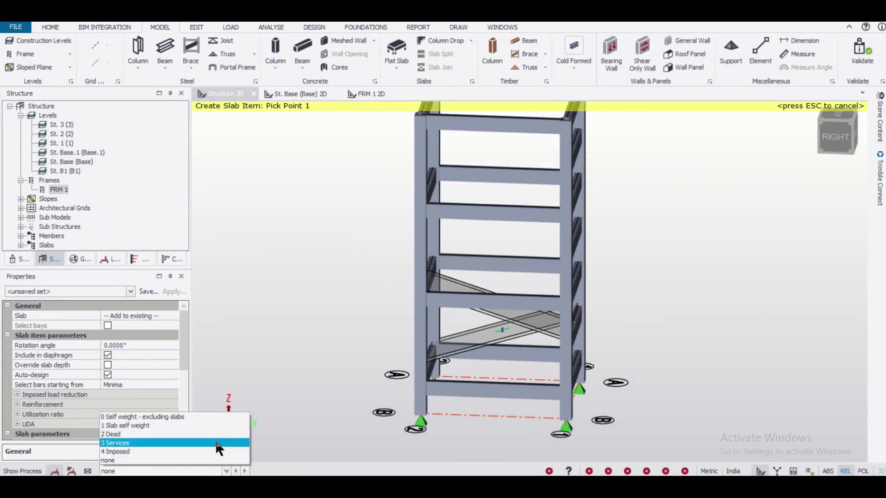
click(218, 455)
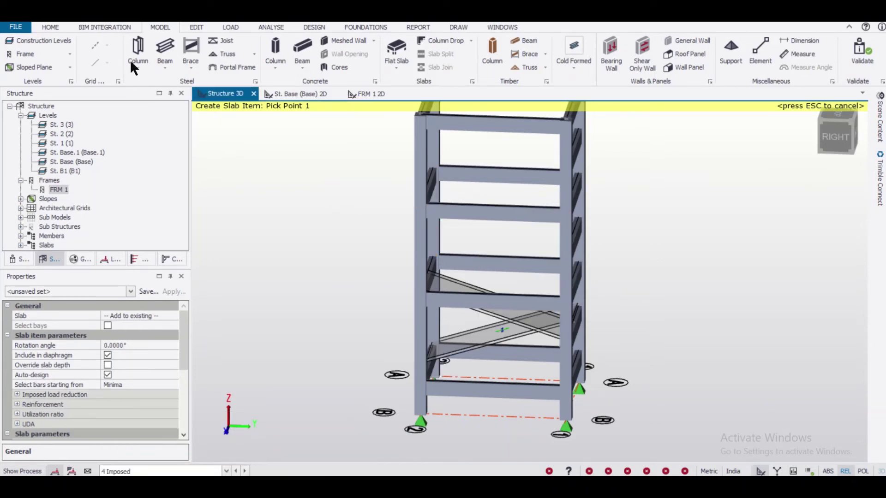
- Apply an area load of 3 kN/m² in the Global Z direction to both inclined stair slabs
click(231, 27)
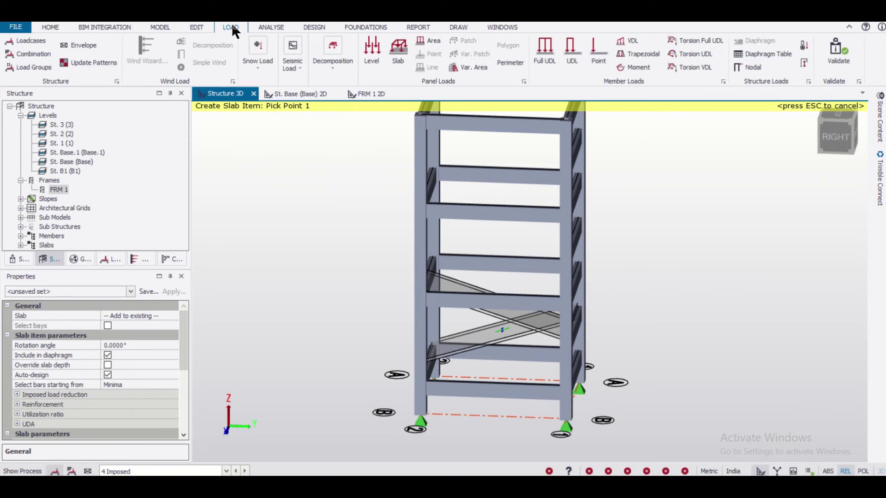
click(433, 40)
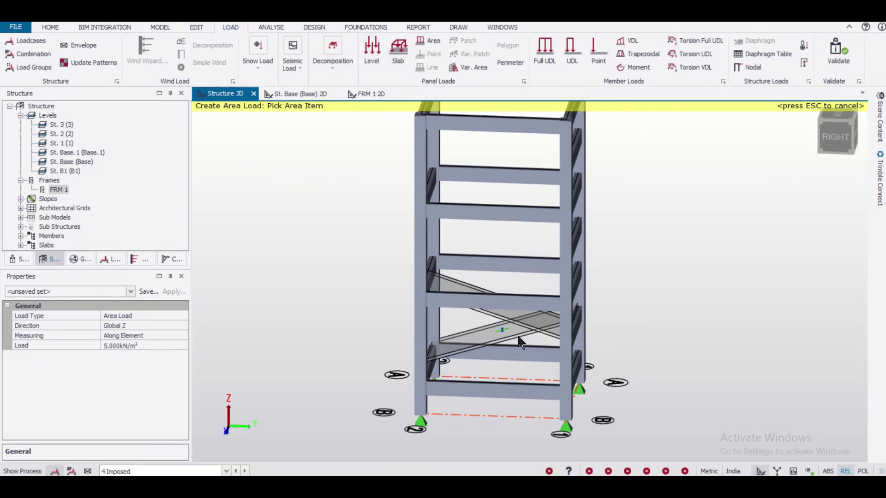
click(142, 345)
text(3)
click(481, 340)
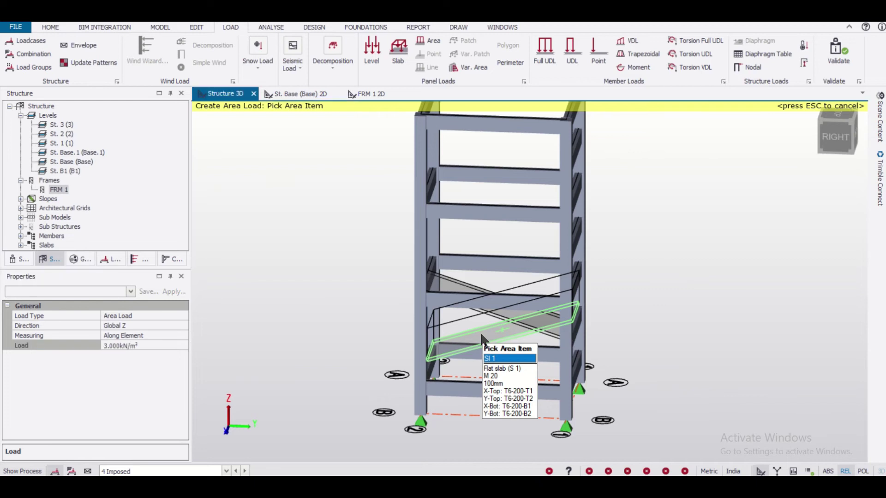
click(481, 339)
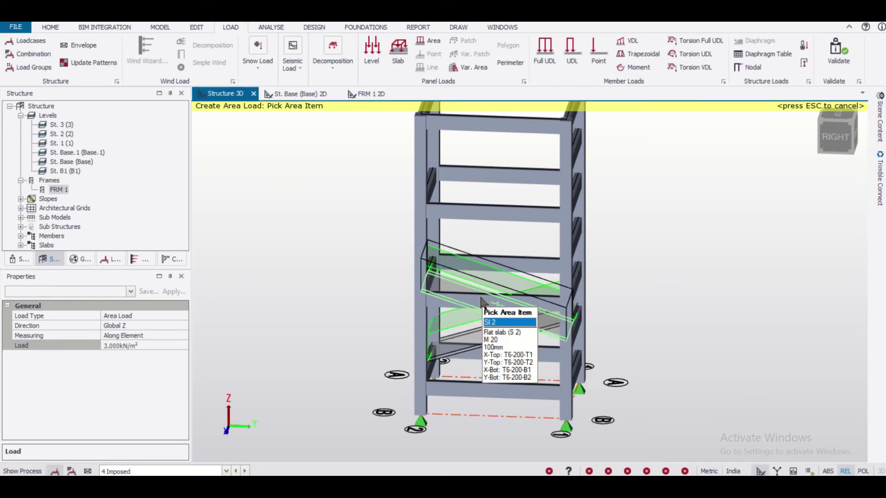
click(487, 290)
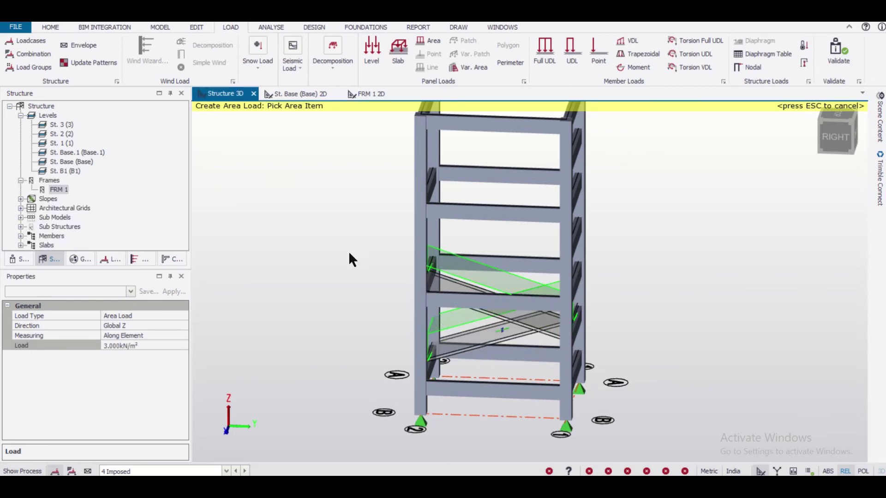
- Set the diaphragm option of both inclined stair slabs to None
key(Escape)
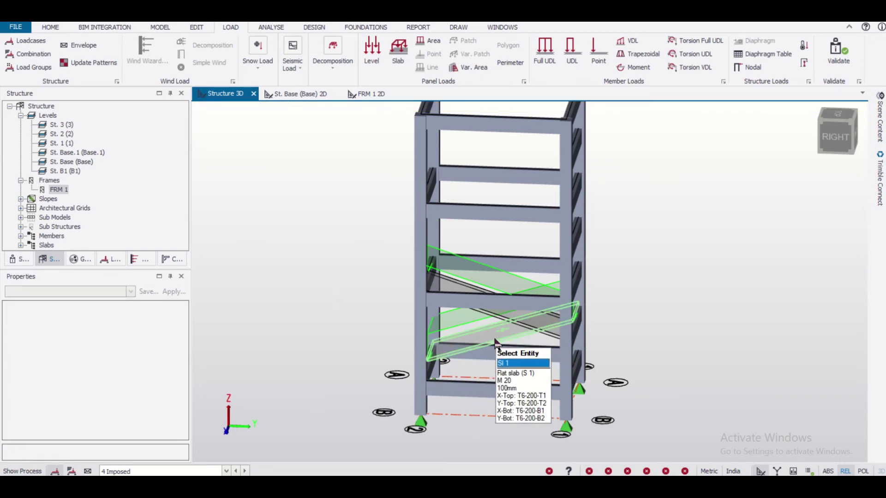
click(490, 349)
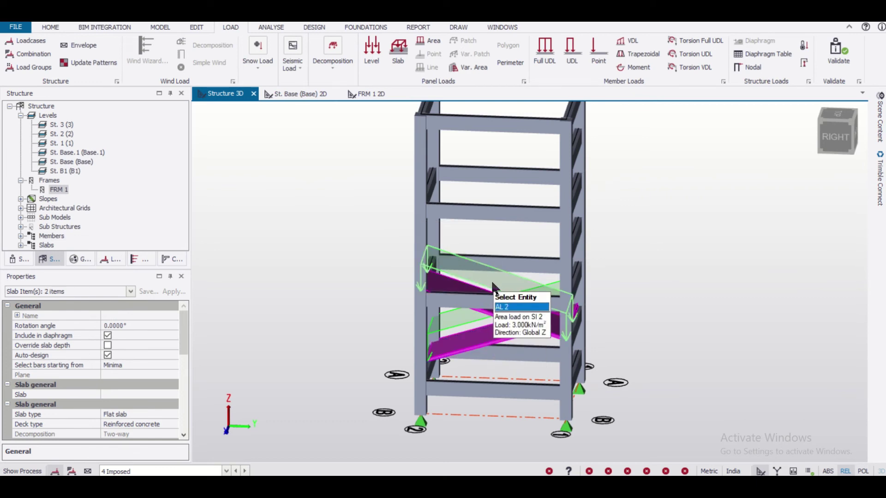
click(478, 306)
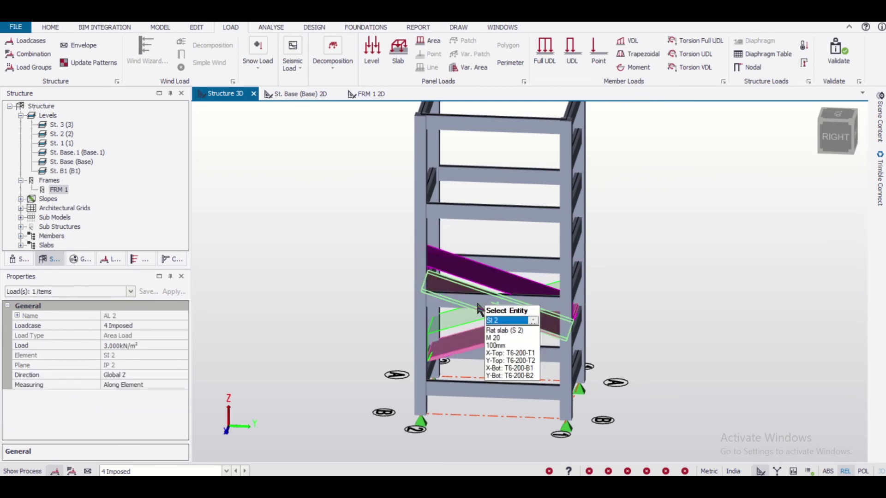
click(460, 331)
middle_drag(660, 314, 655, 298)
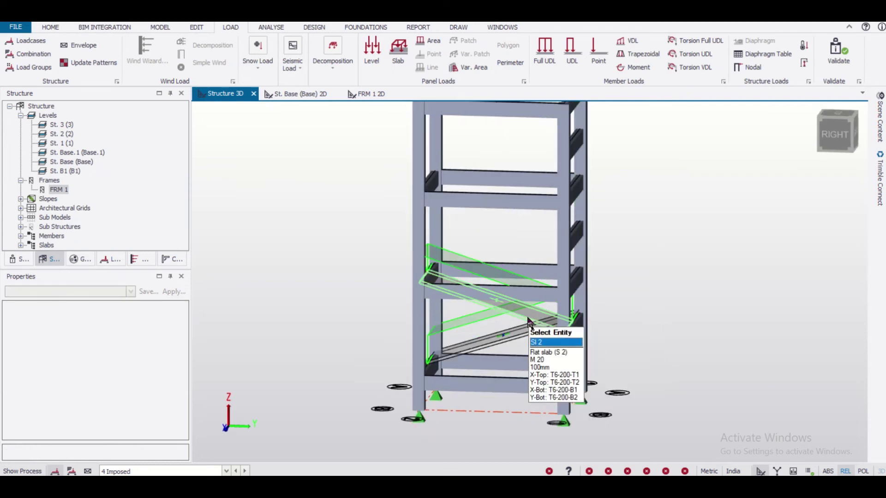
click(515, 330)
click(510, 337)
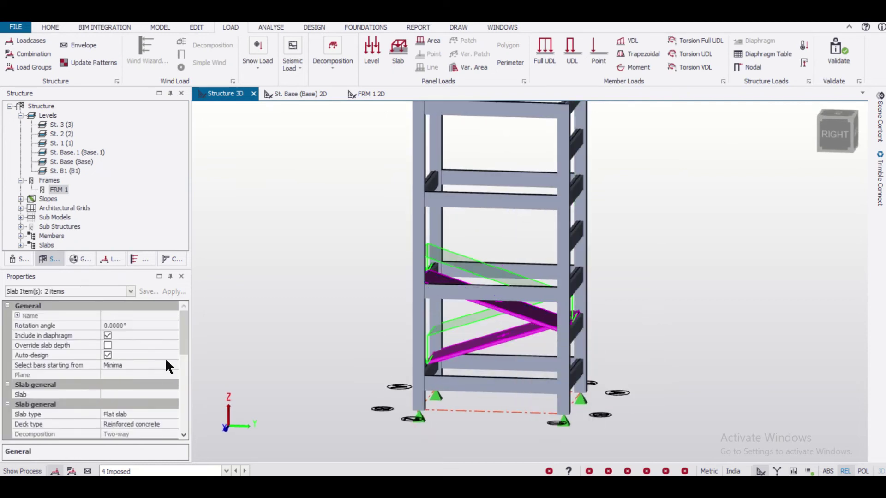
scroll(184, 350, down, 1)
drag(188, 350, 189, 390)
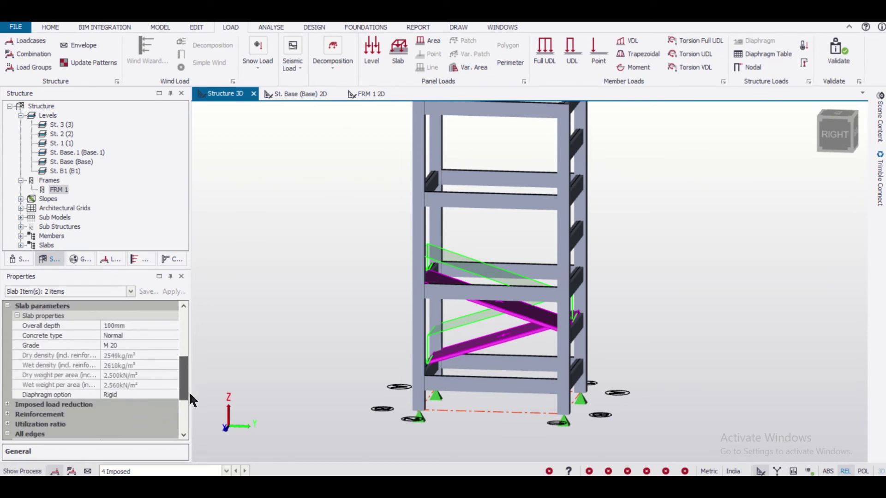
scroll(188, 393, down, 1)
click(175, 363)
click(174, 365)
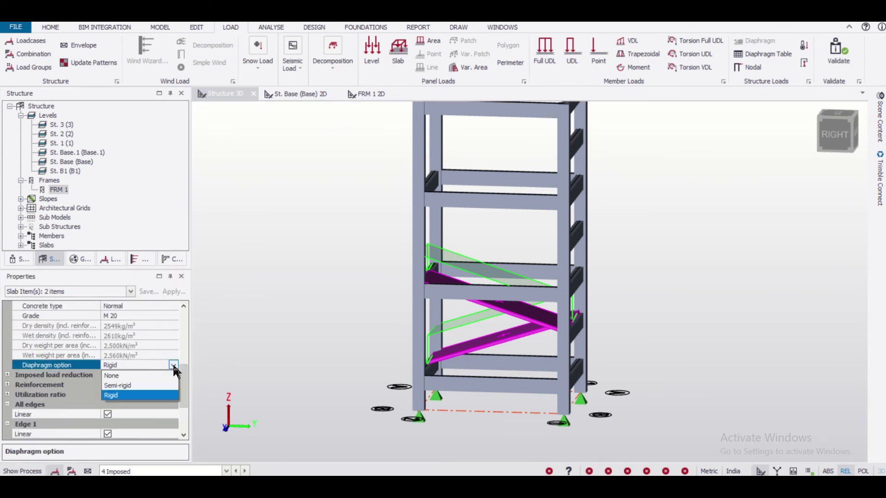
click(185, 387)
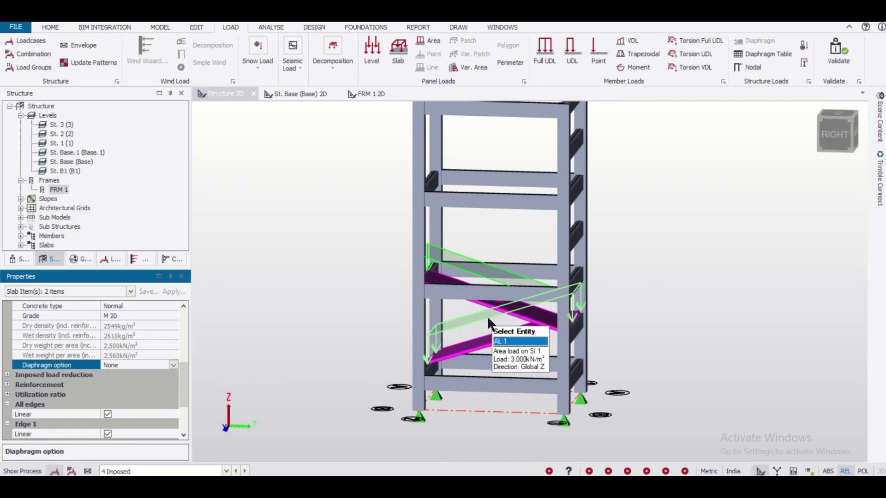
- Copy both inclined stair slabs vertically to the two storeys above, using a column base node as the reference
click(491, 281)
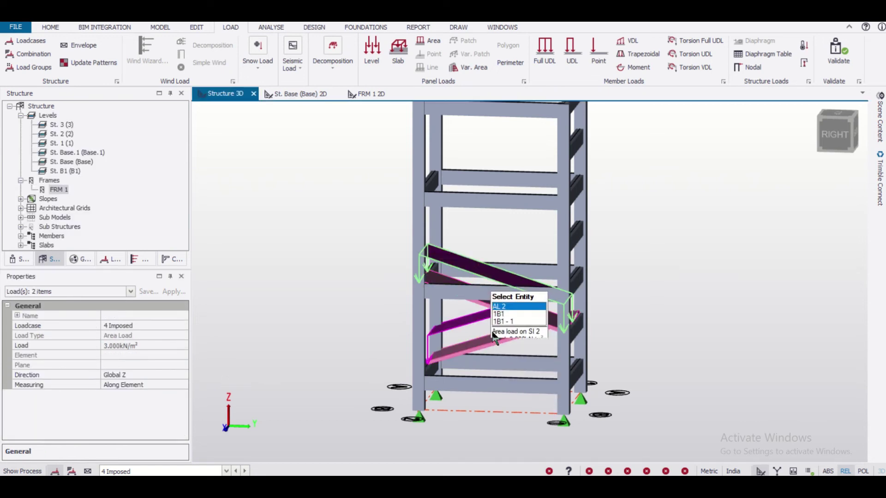
click(200, 25)
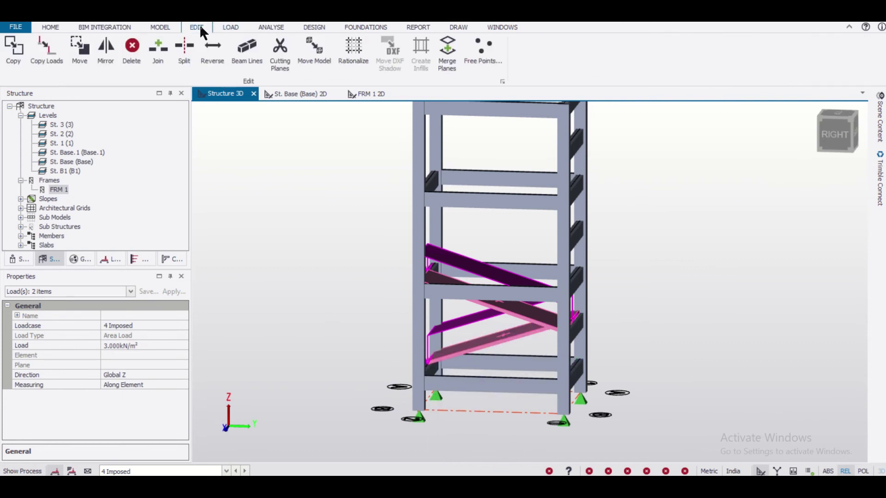
click(19, 51)
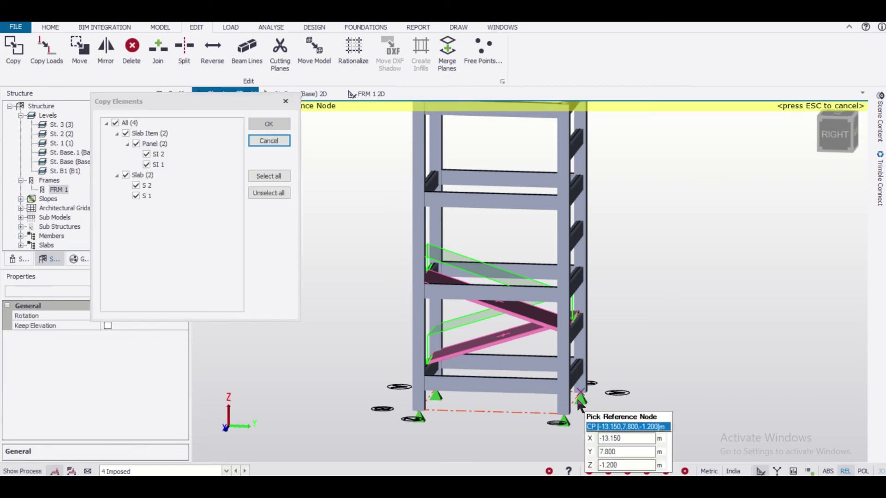
click(583, 400)
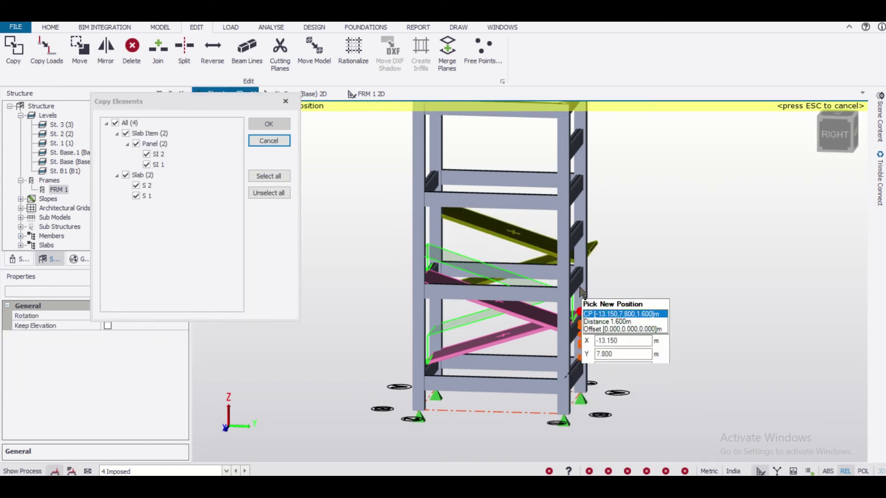
click(572, 203)
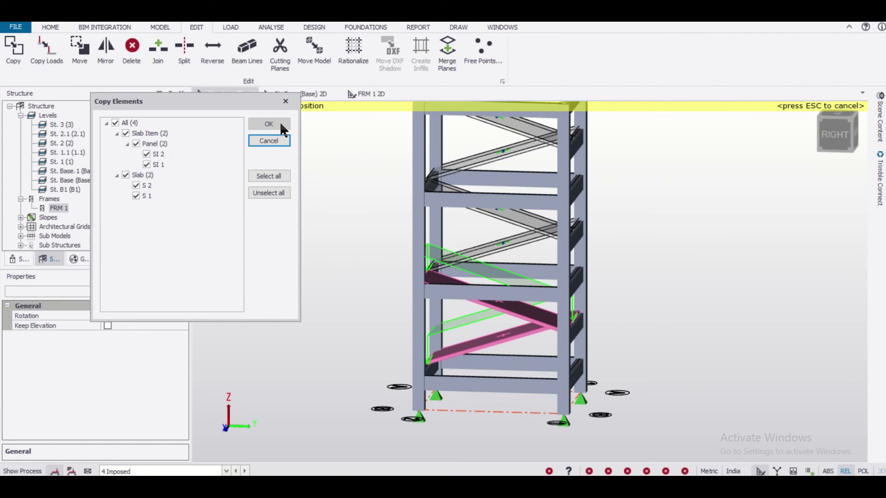
click(285, 101)
- Apply a 3 kN/m² area load in the Global Z direction to the copied stair slabs in the upper storeys
middle_drag(693, 376, 638, 382)
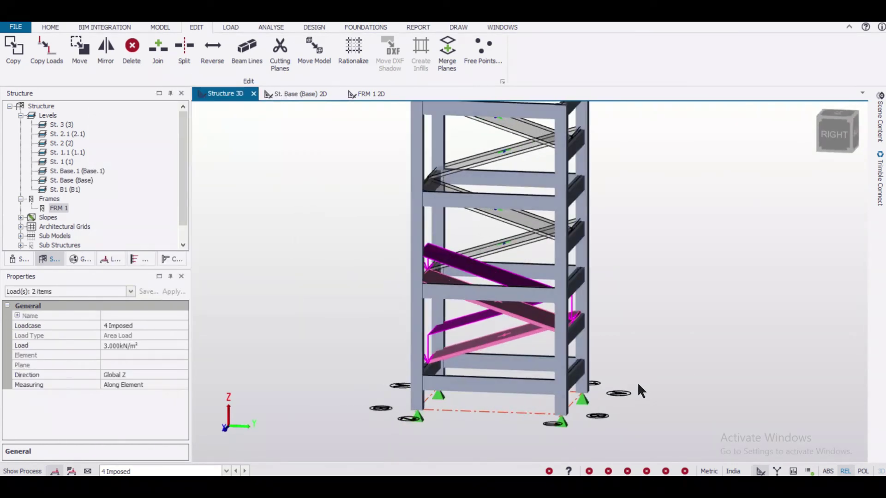
click(229, 27)
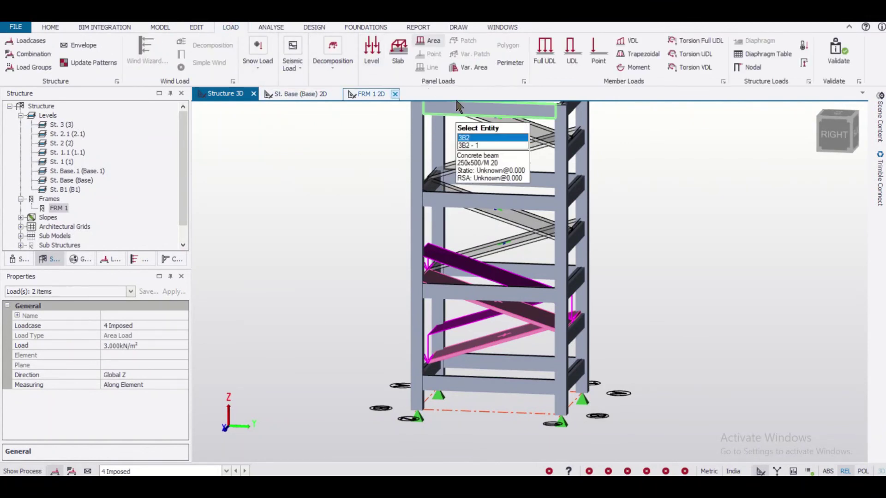
click(426, 39)
click(512, 234)
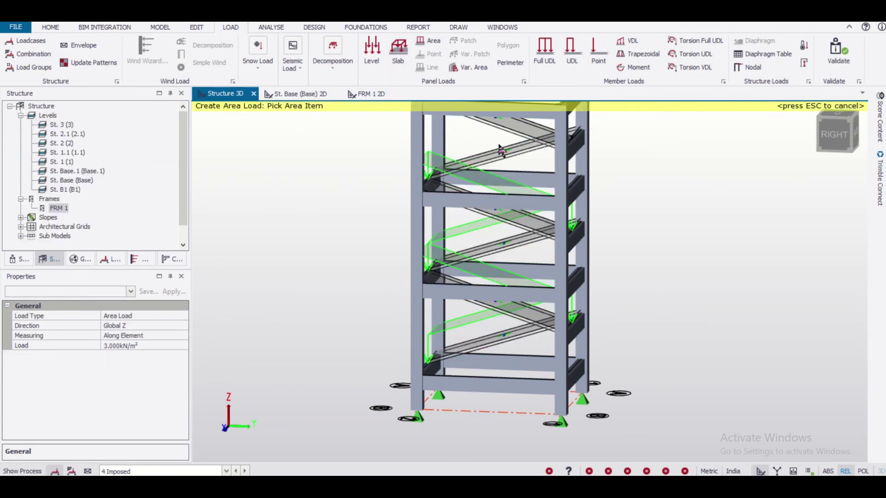
middle_drag(493, 148, 512, 267)
click(512, 266)
scroll(531, 300, down, 3)
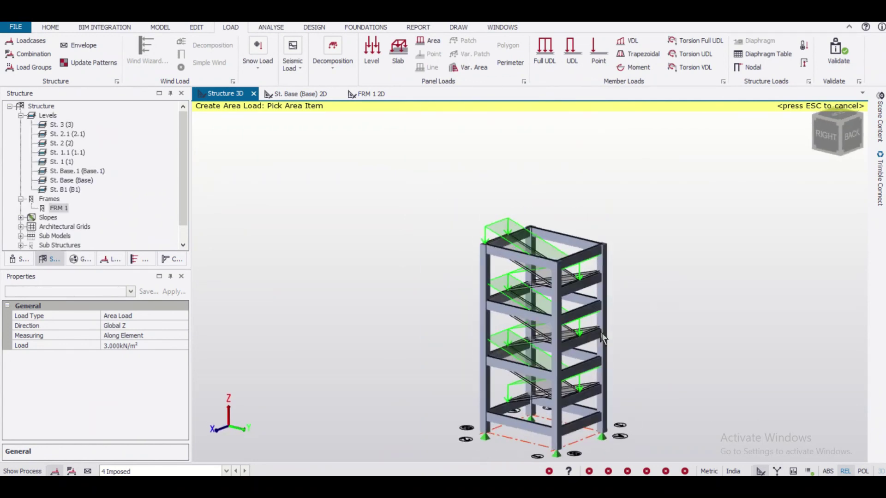